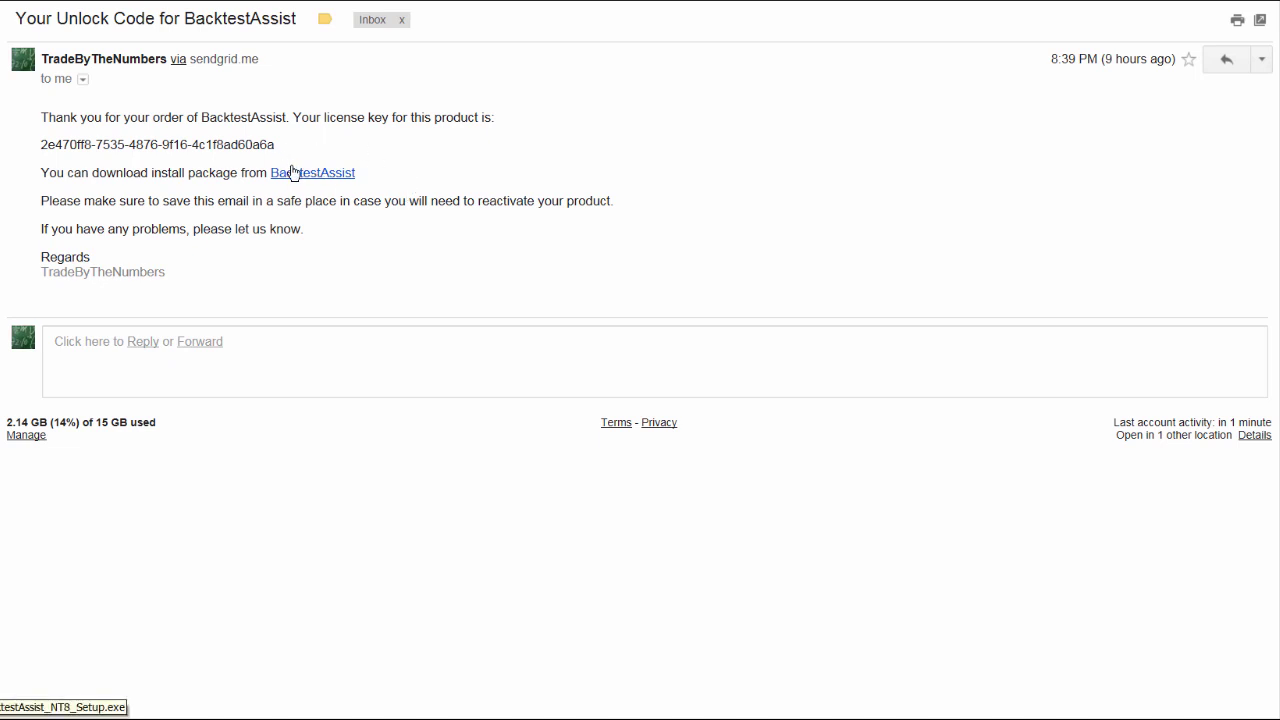
- Select and copy the BacktestAssist license key from the Gmail message
left_click_drag(275, 146, 40, 145)
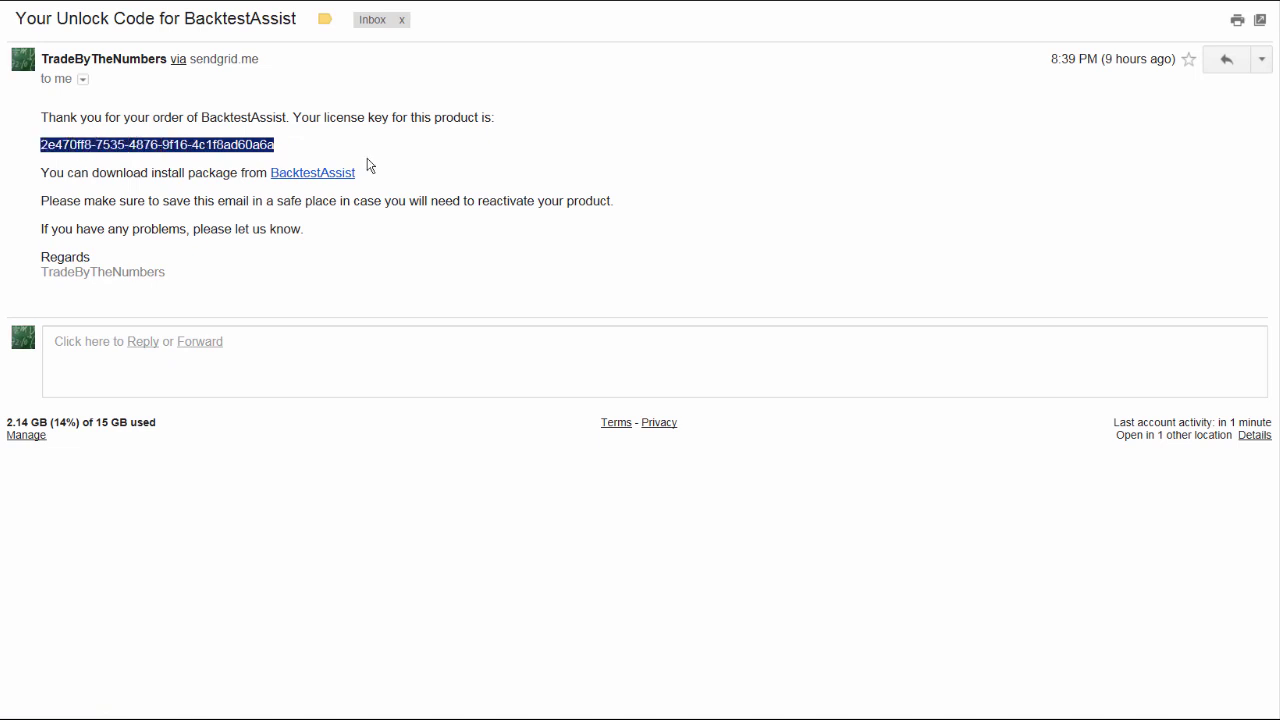
right_click(111, 146)
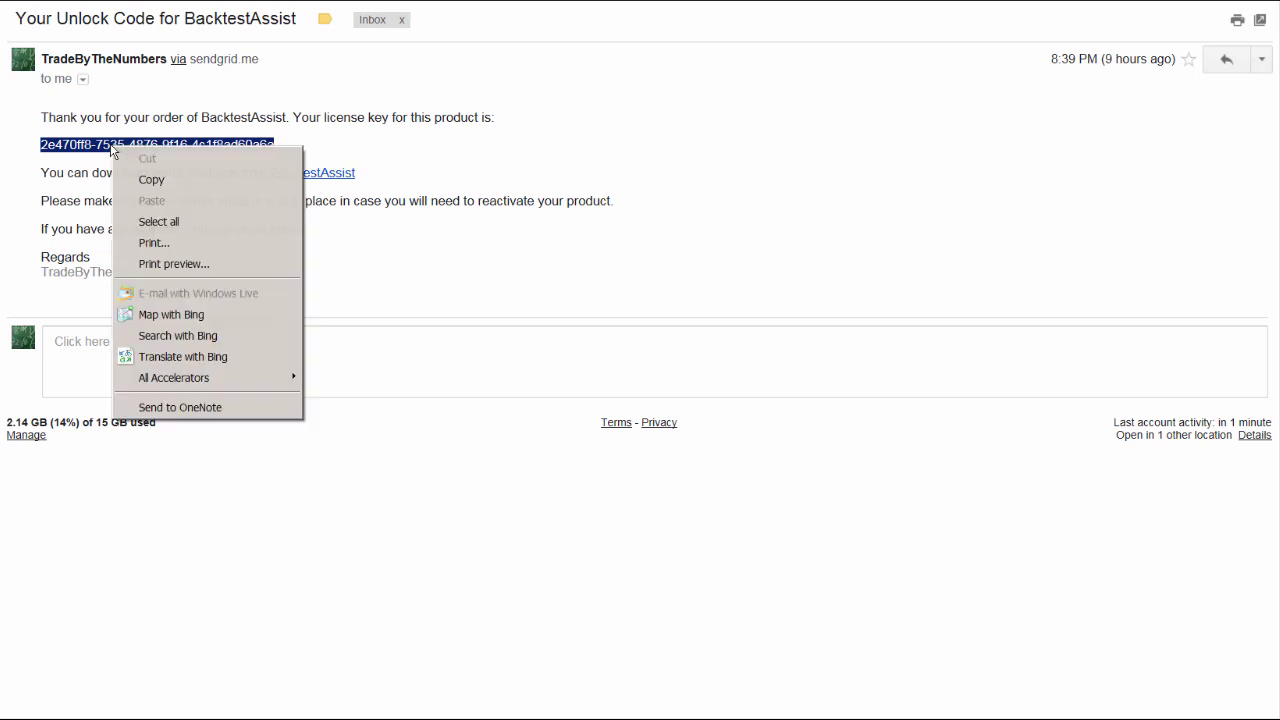
left_click(141, 182)
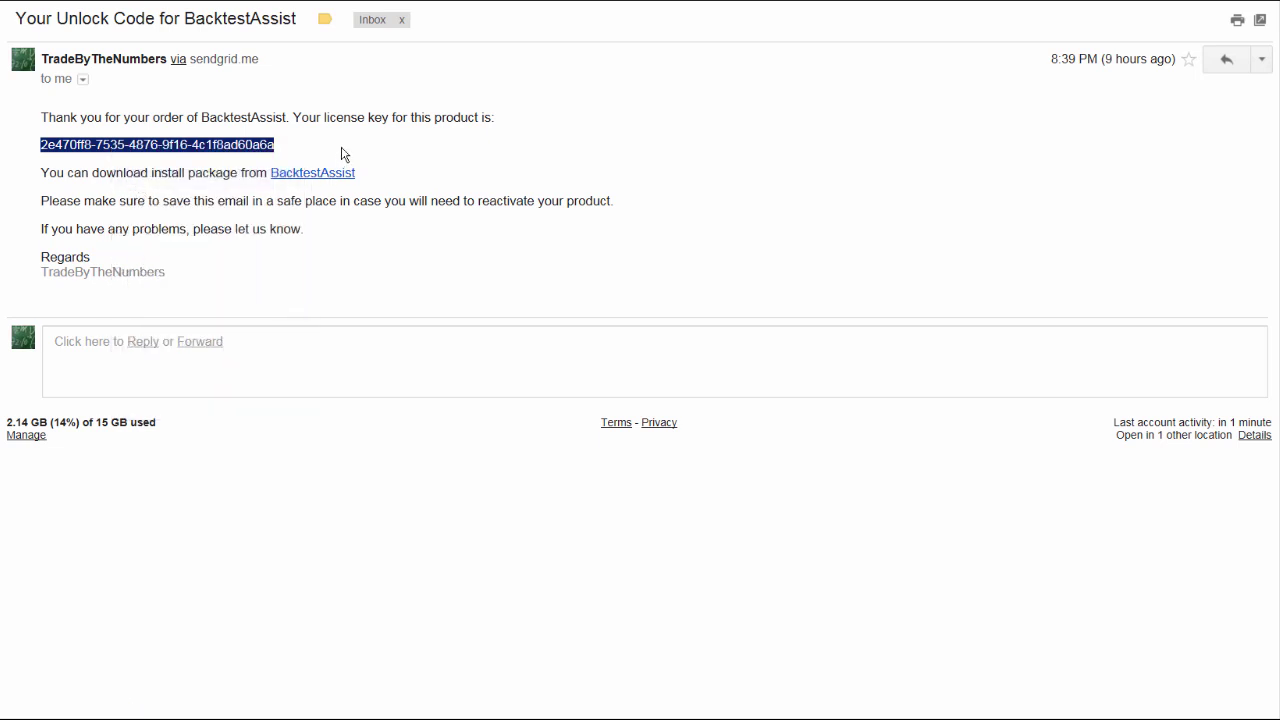
left_click(341, 153)
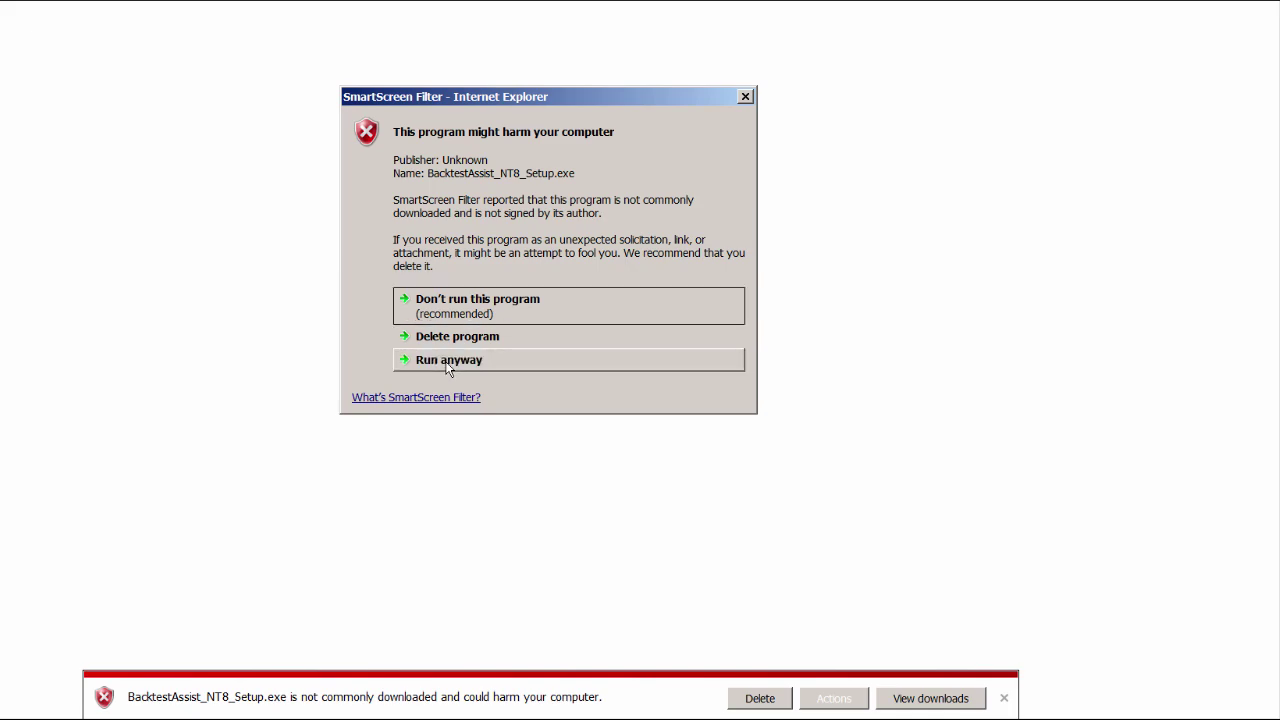
- Run the flagged BacktestAssist setup despite SmartScreen and finish installing it
left_click(447, 360)
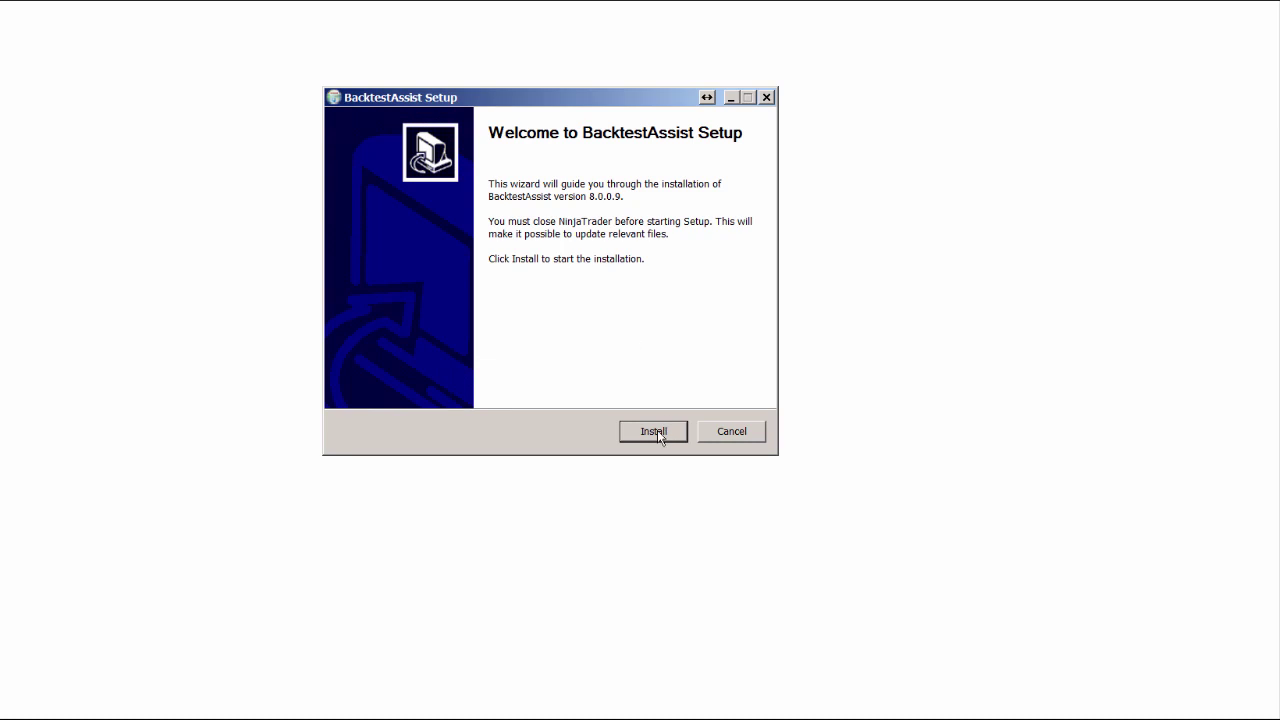
left_click(657, 431)
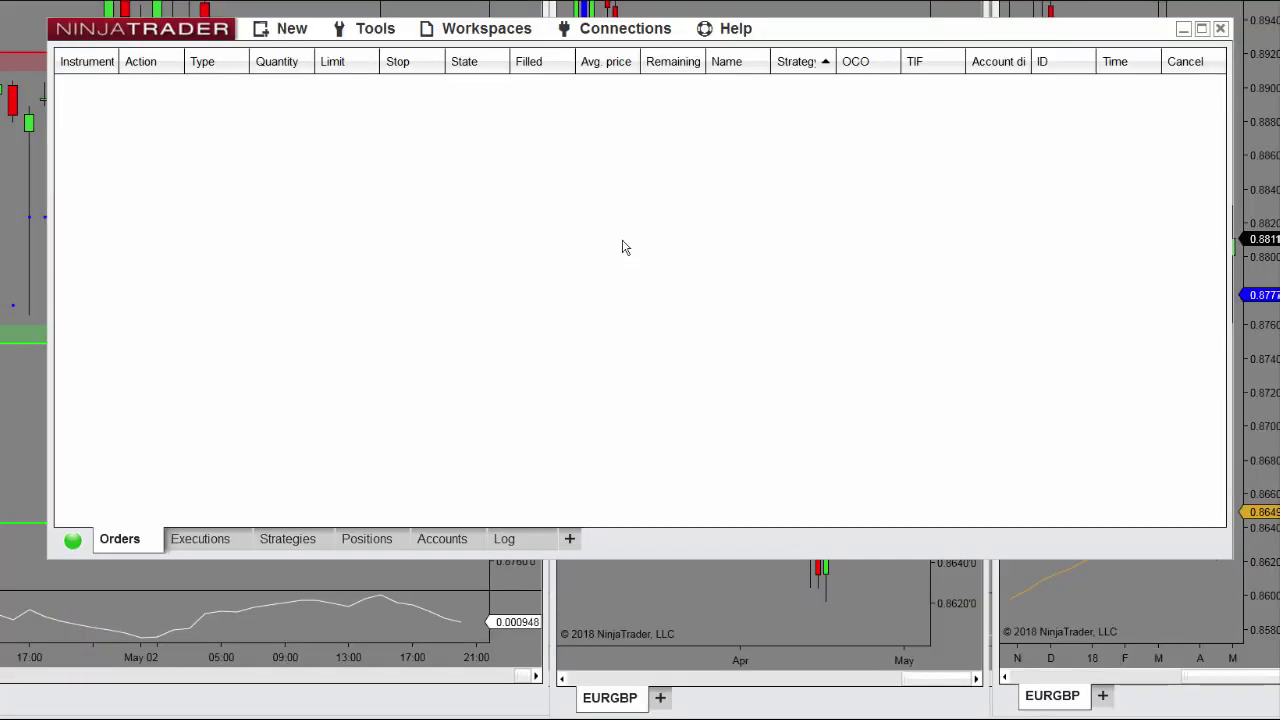
left_click(293, 32)
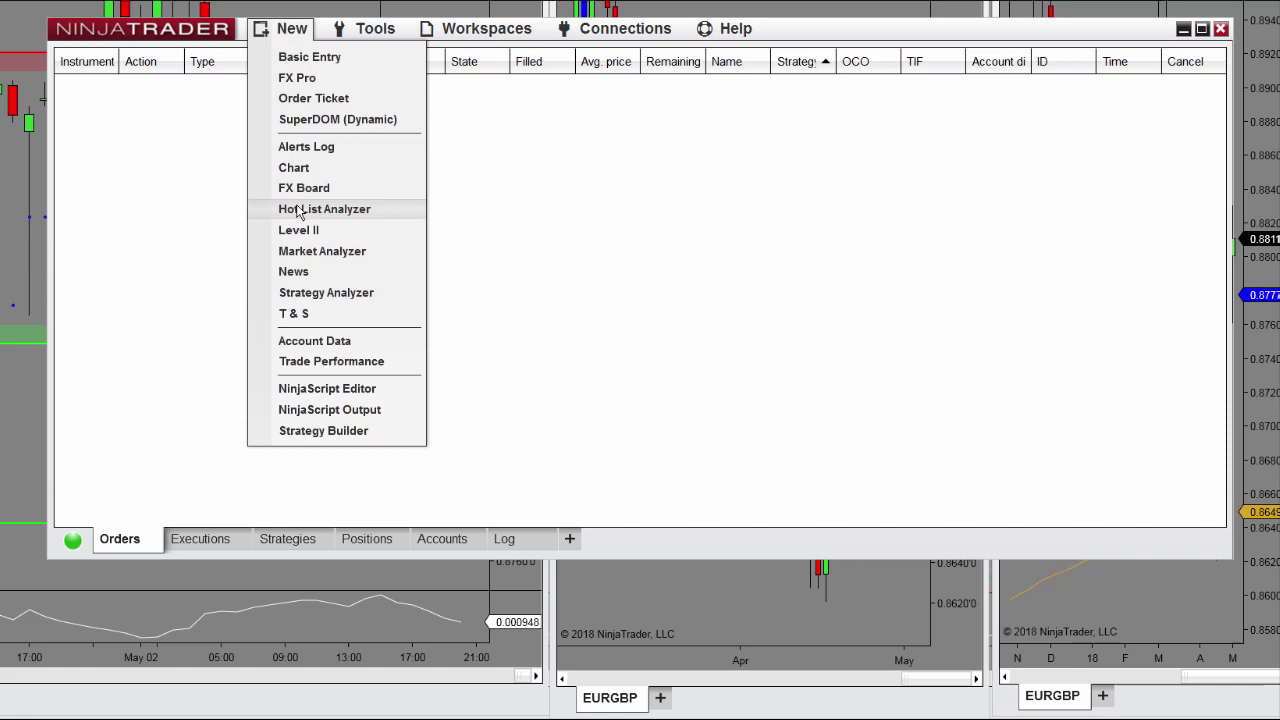
left_click(296, 167)
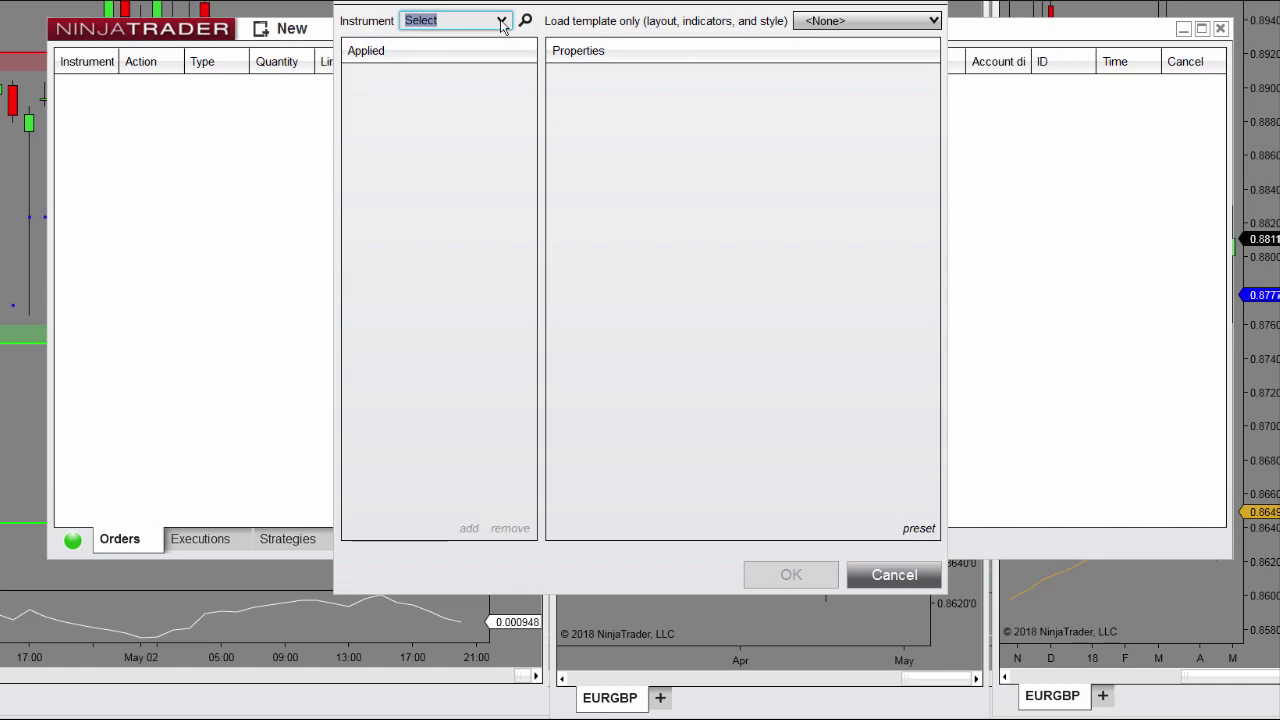
left_click(502, 21)
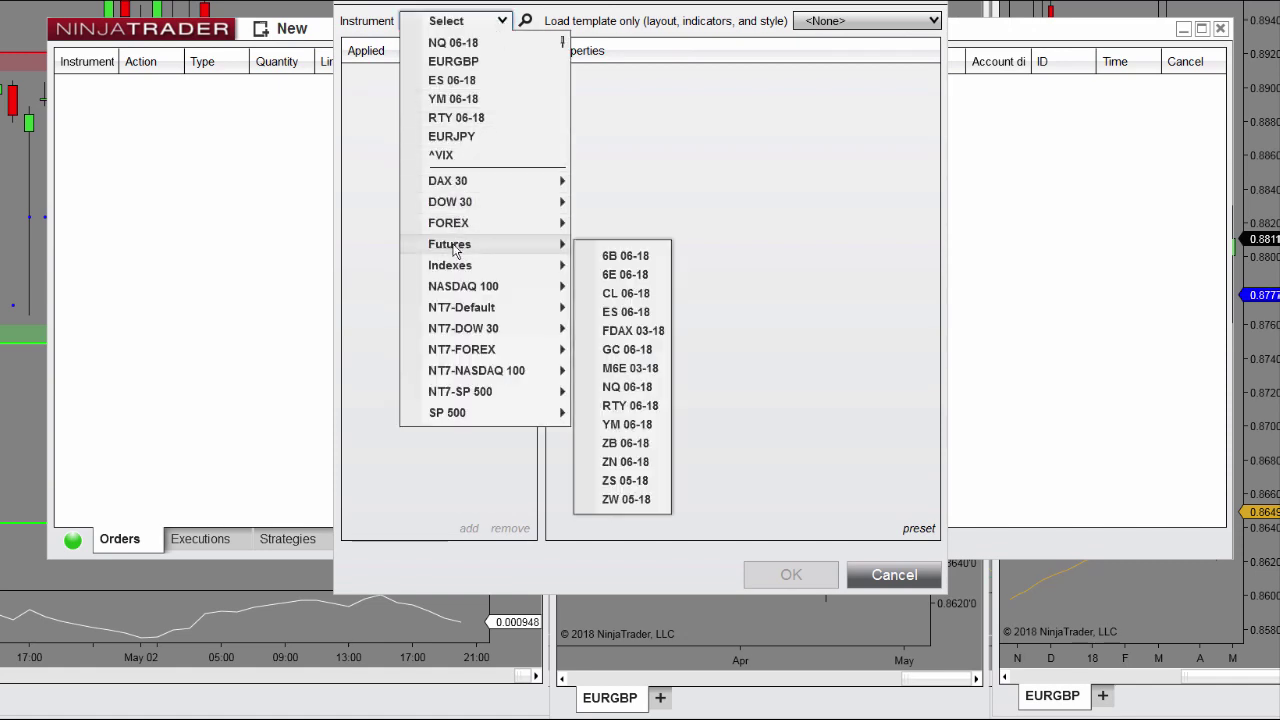
mouse_move(450, 244)
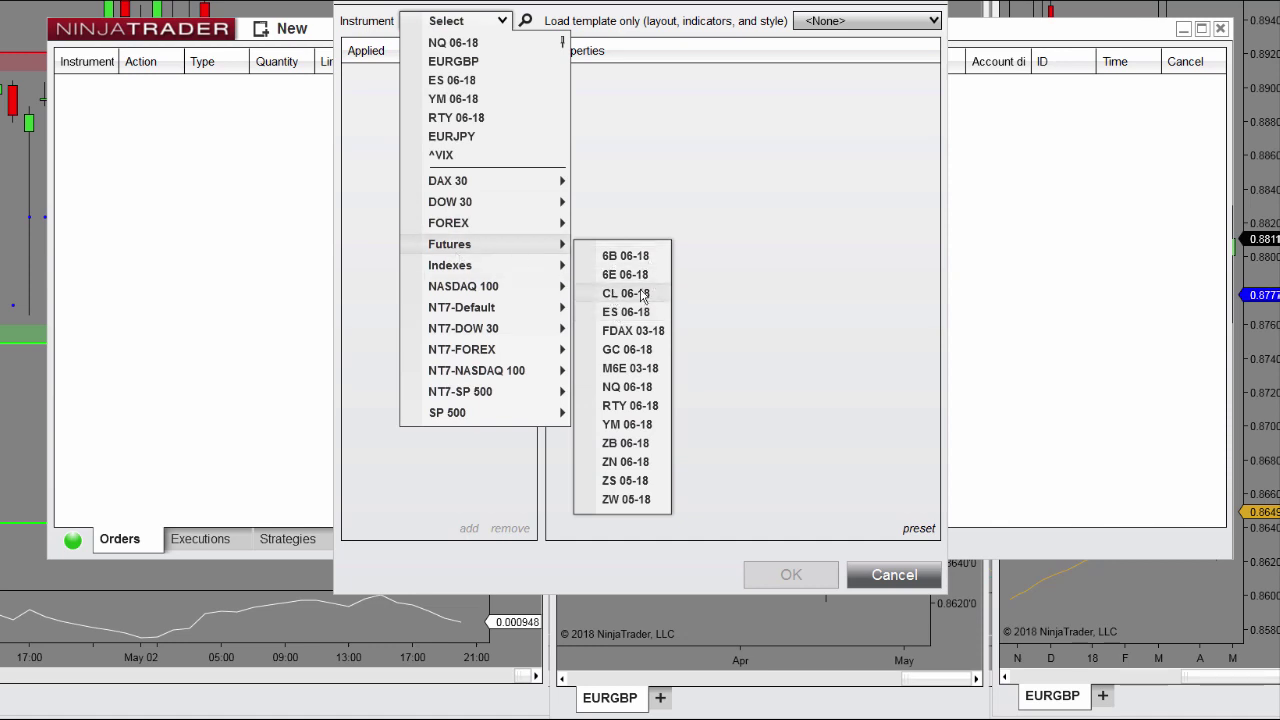
left_click(632, 390)
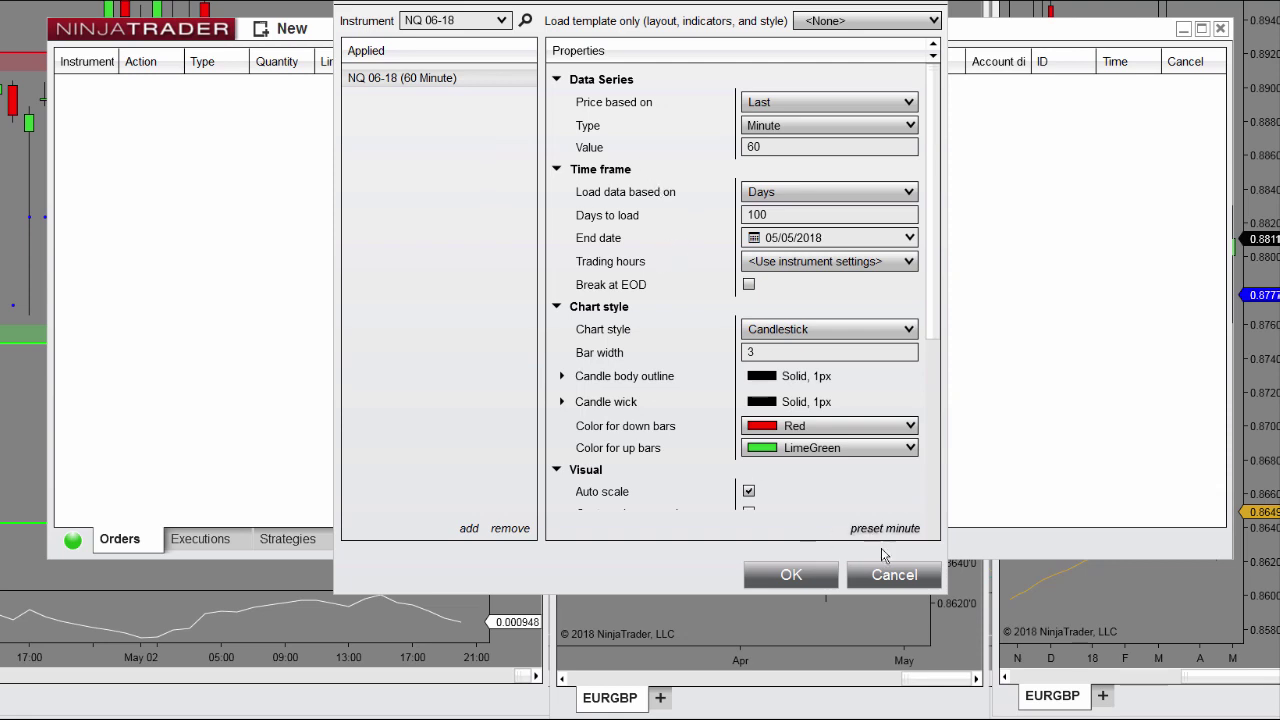
left_click(885, 574)
left_click(287, 36)
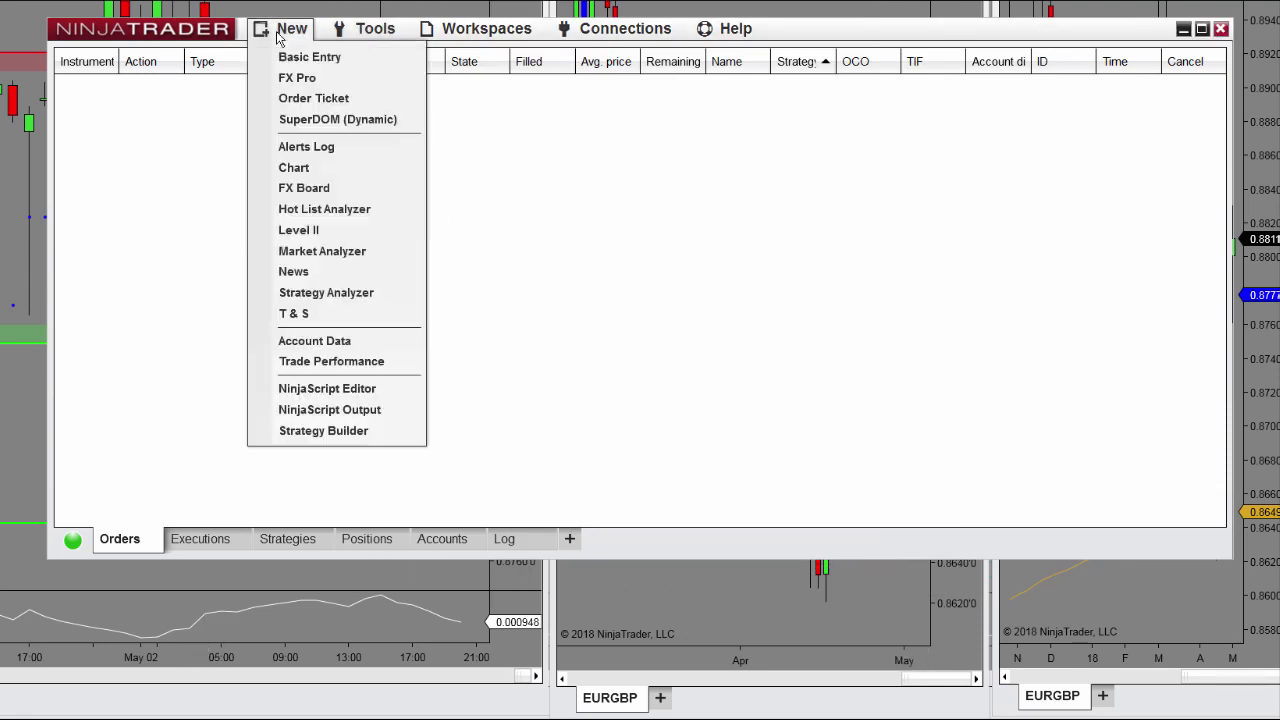
- Create a new 60 Minute chart with FOREX instrument EURGBP
left_click(296, 170)
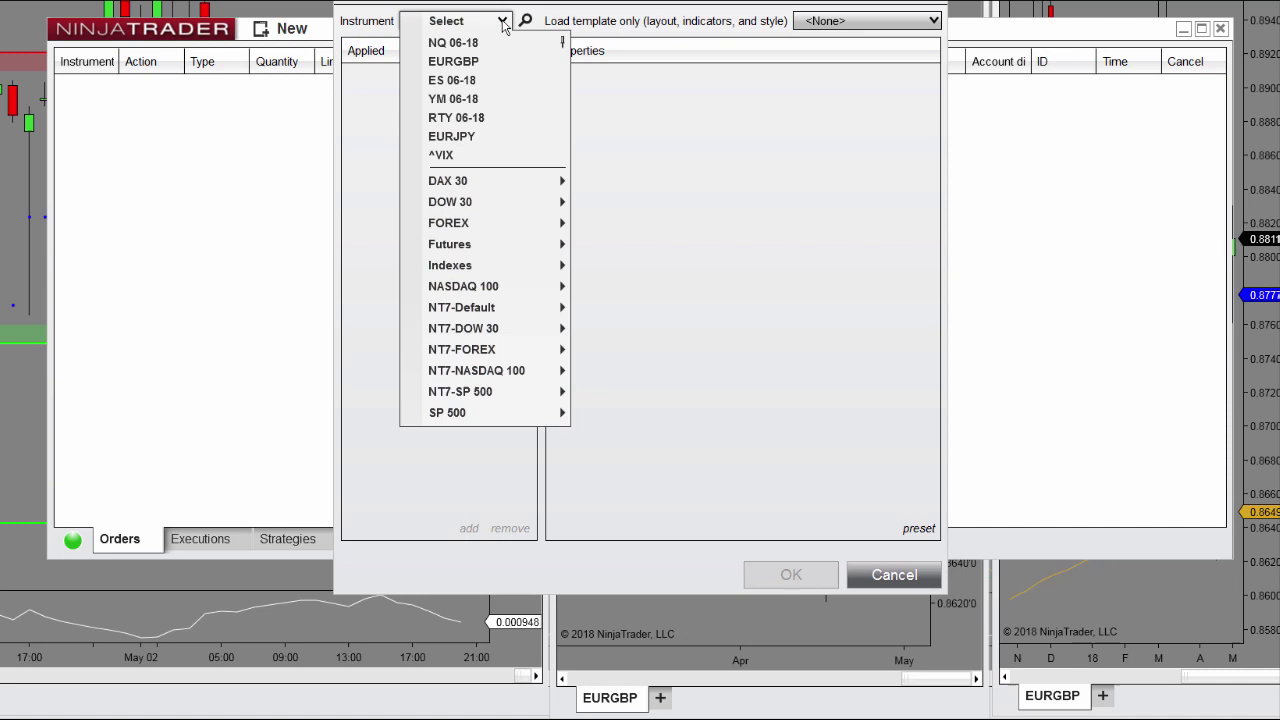
left_click(500, 20)
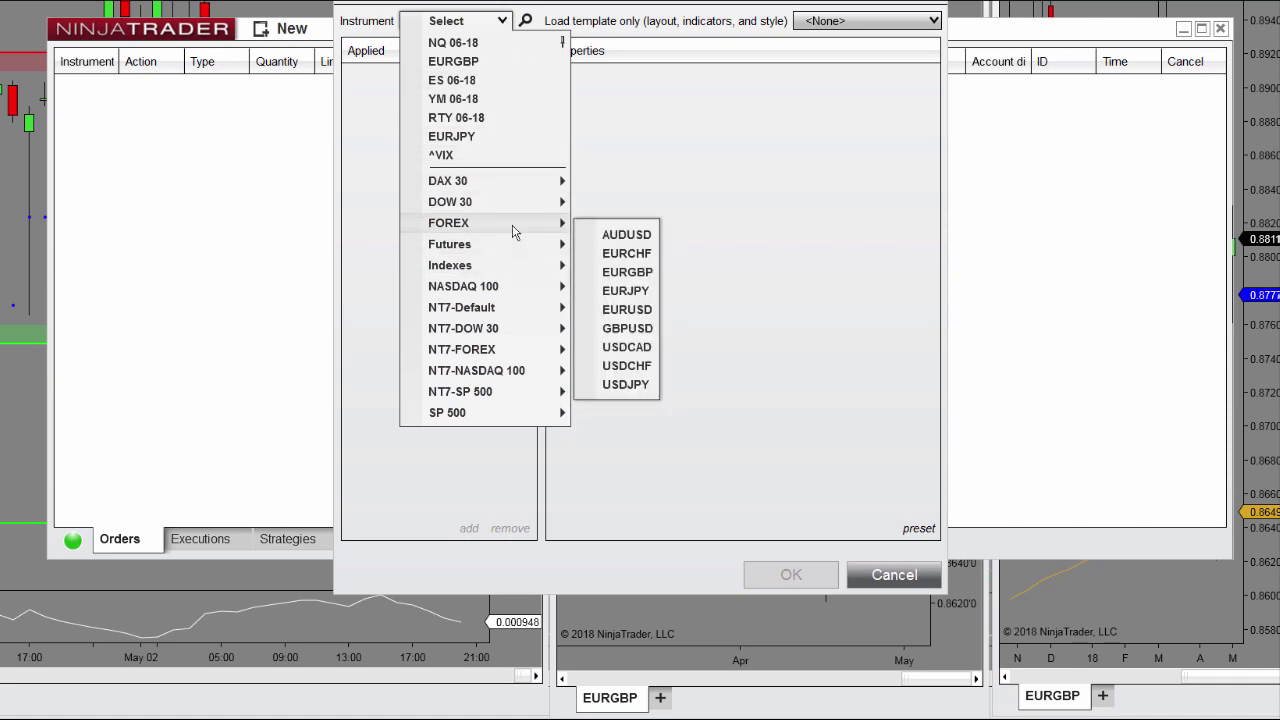
left_click(626, 271)
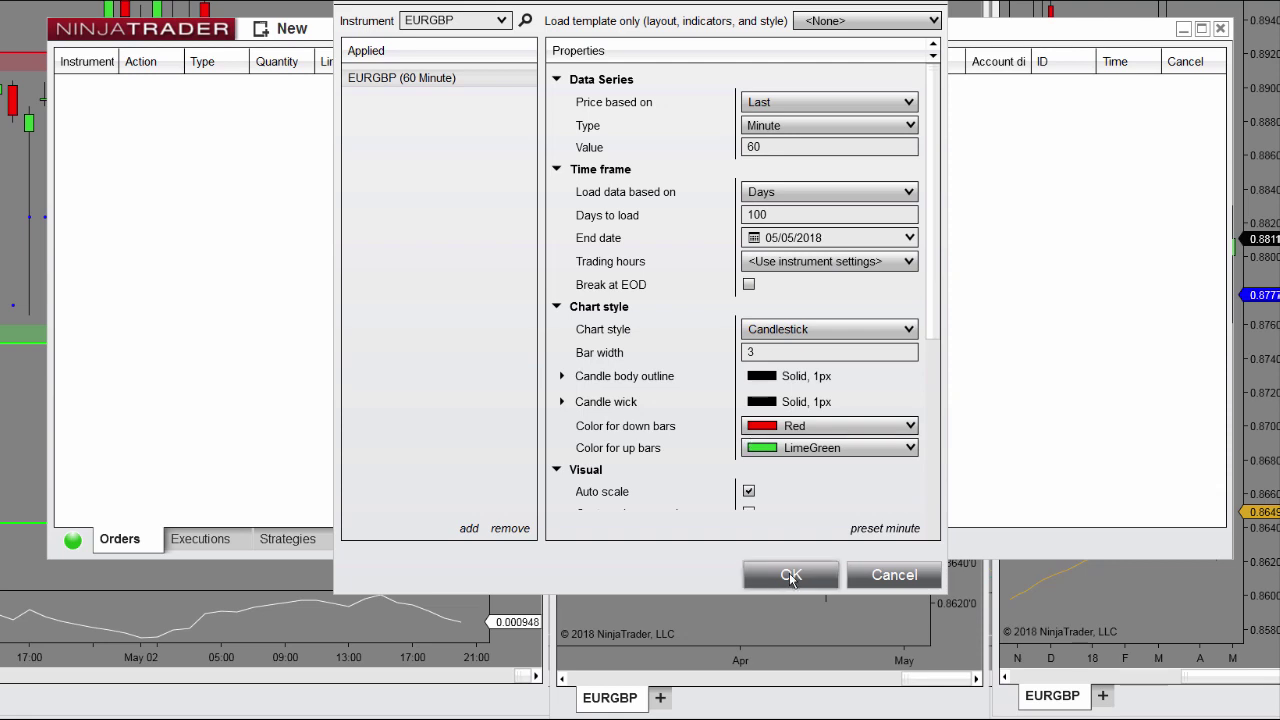
left_click(791, 576)
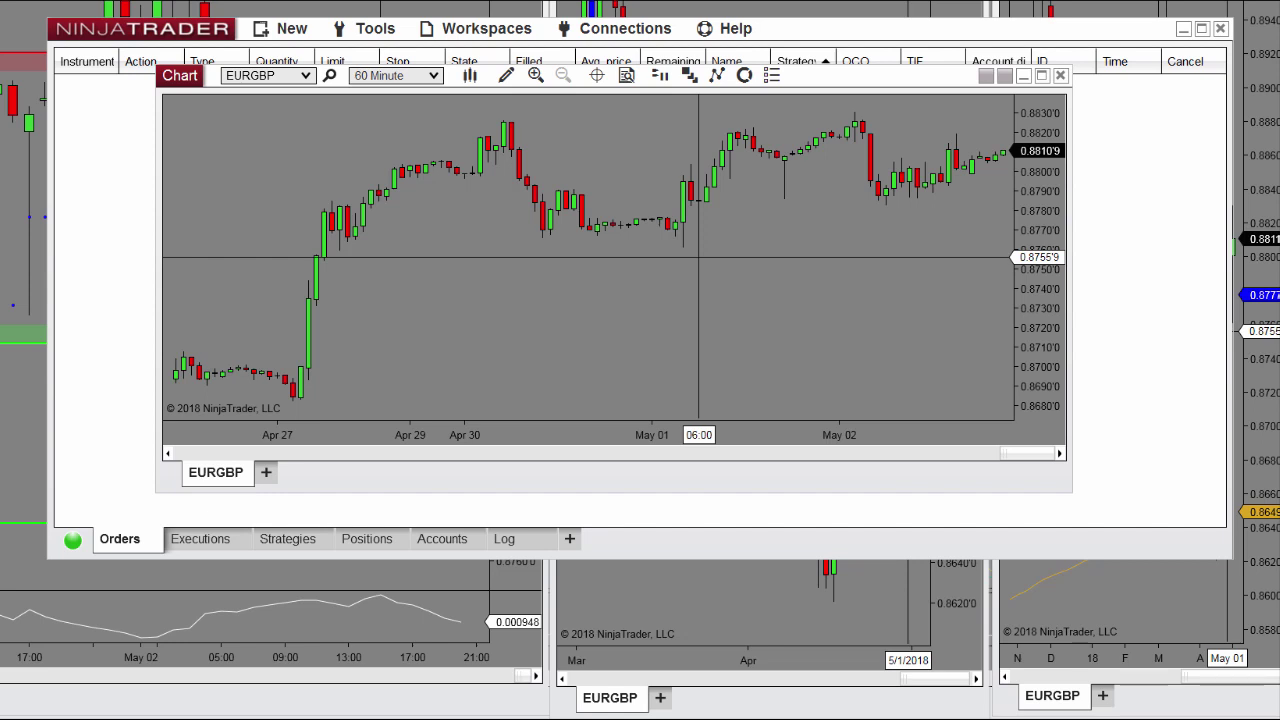
- Choose Indicators... from the EURGBP chart's right-click menu
left_click(477, 272)
right_click(477, 272)
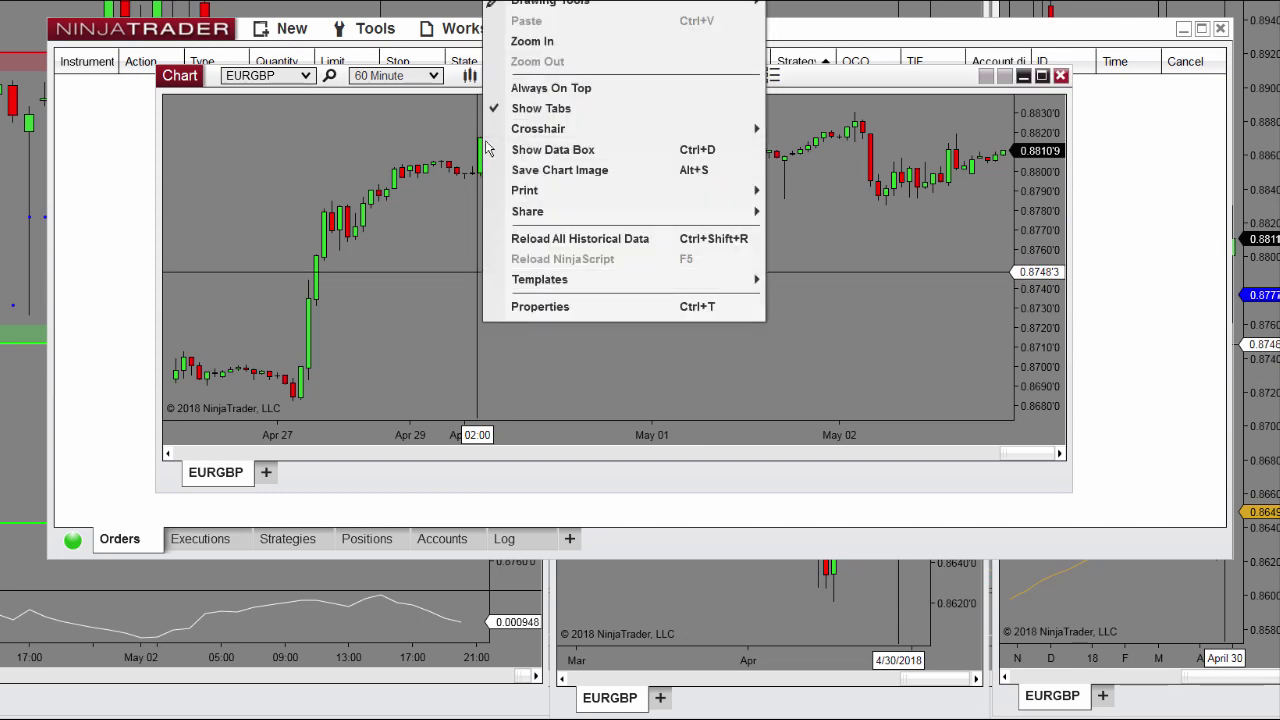
left_click(417, 347)
right_click(417, 390)
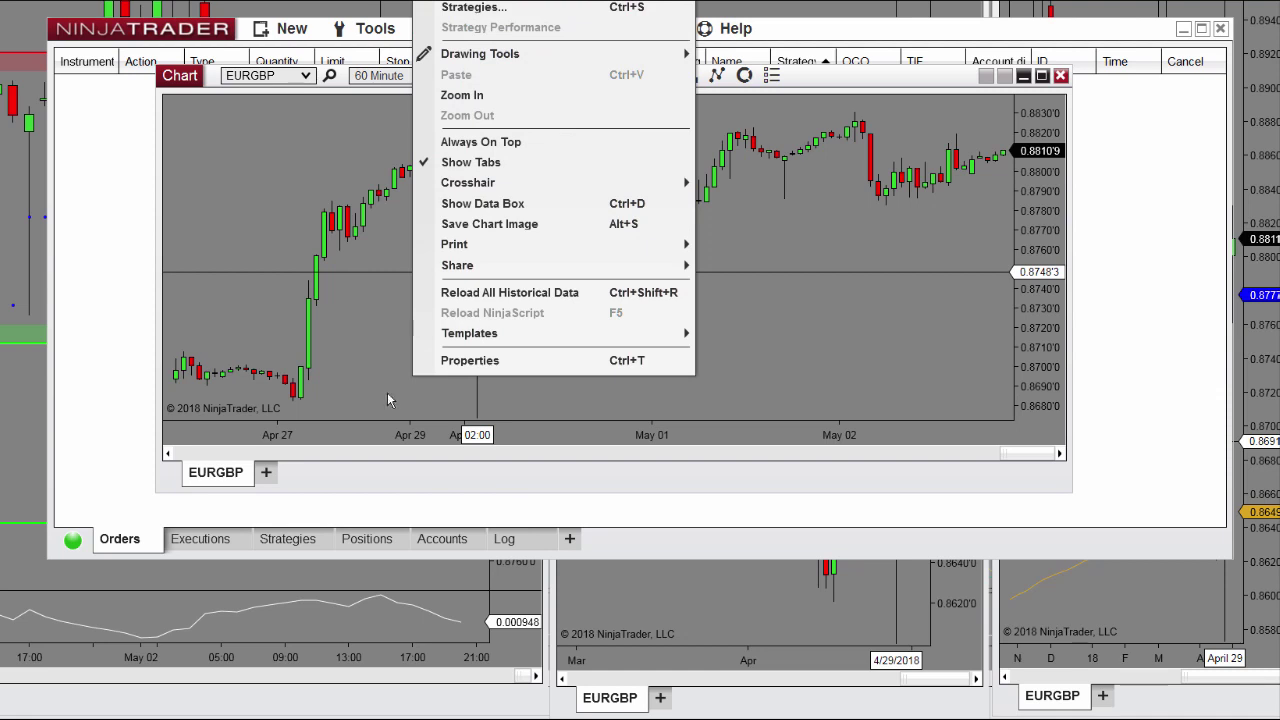
left_click(387, 392)
right_click(382, 405)
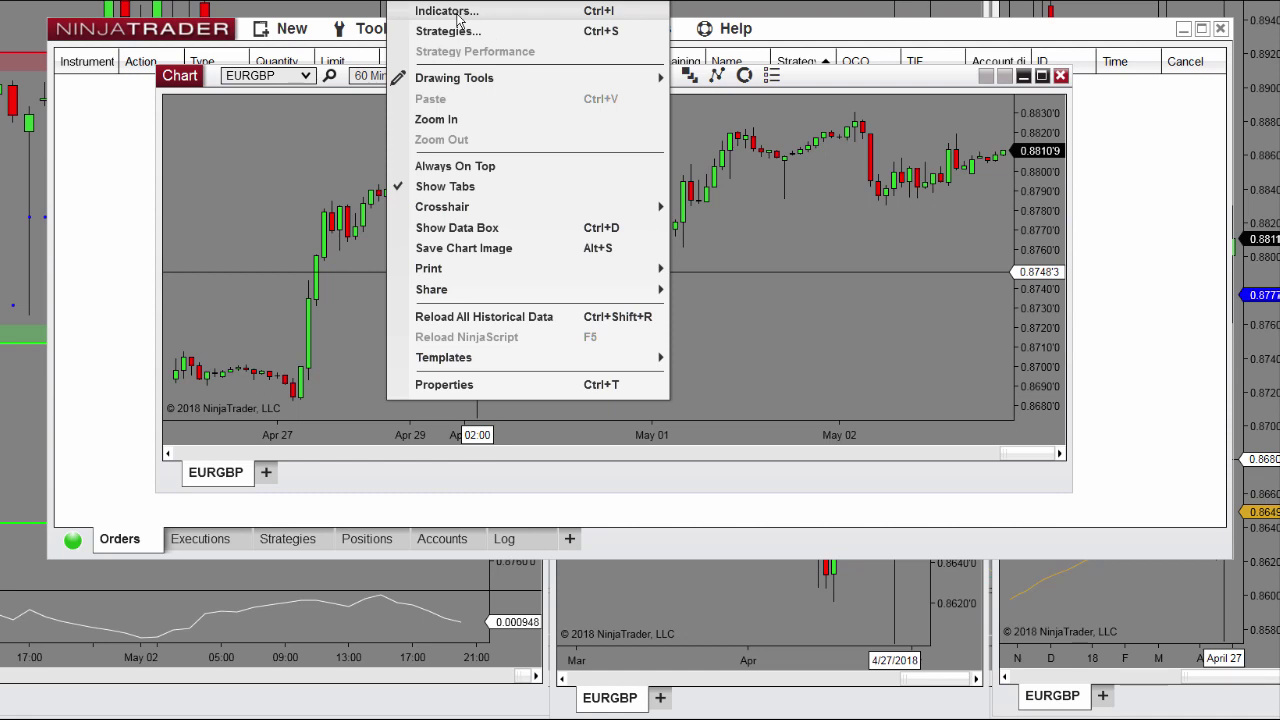
left_click(457, 17)
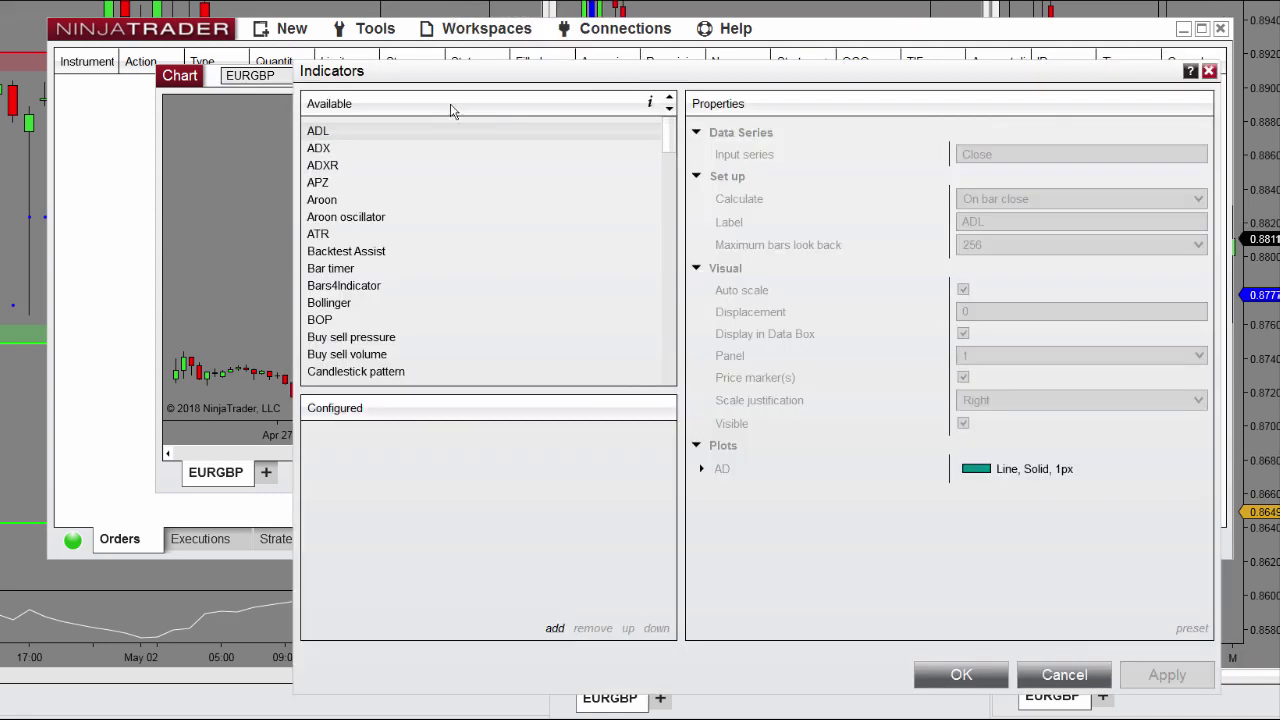
- Add Backtest Assist from the Available list and apply it with OK
left_click_drag(664, 150, 670, 328)
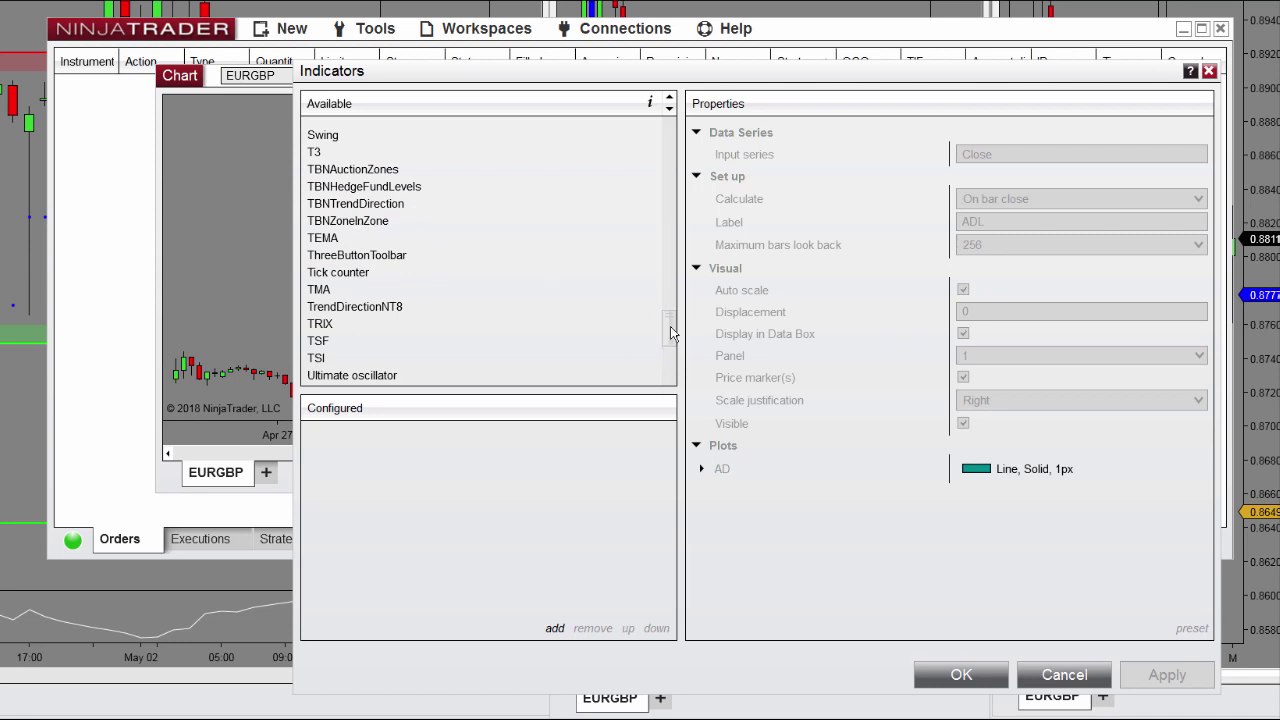
left_click_drag(669, 324, 665, 183)
scroll(672, 162, "up", 3)
scroll(672, 162, "up", 2)
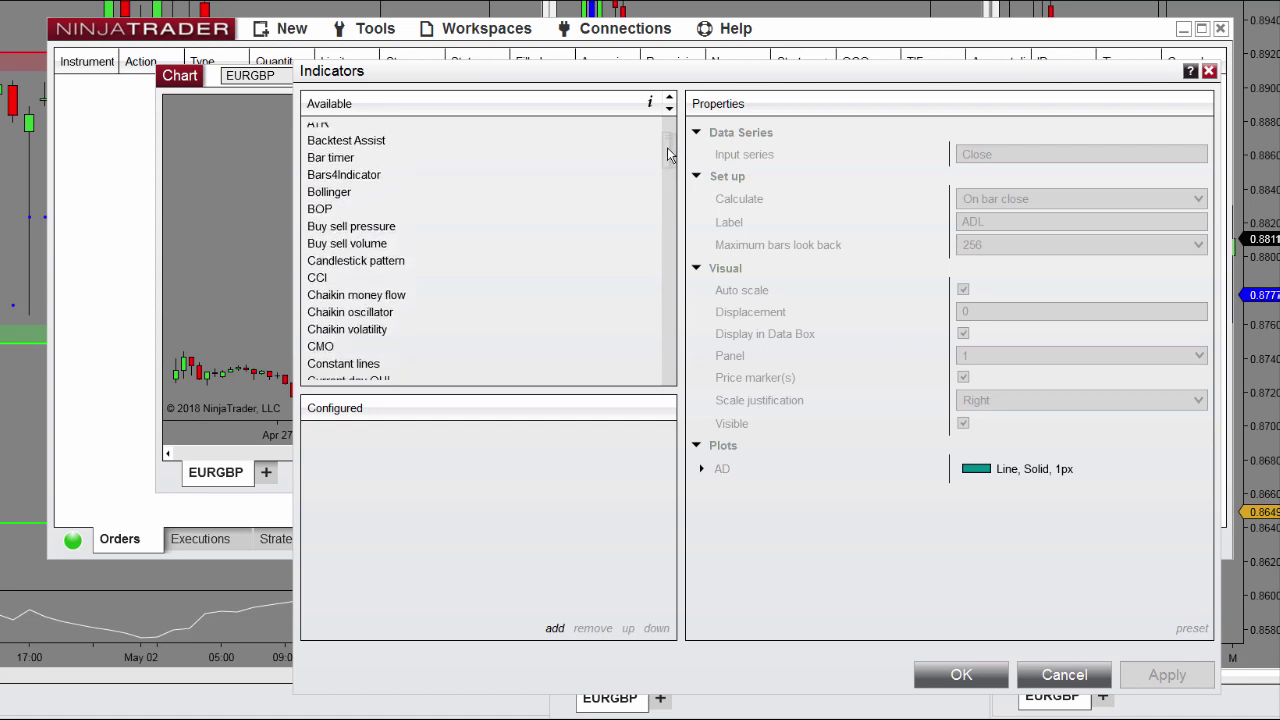
scroll(672, 160, "up", 1)
double_click(360, 185)
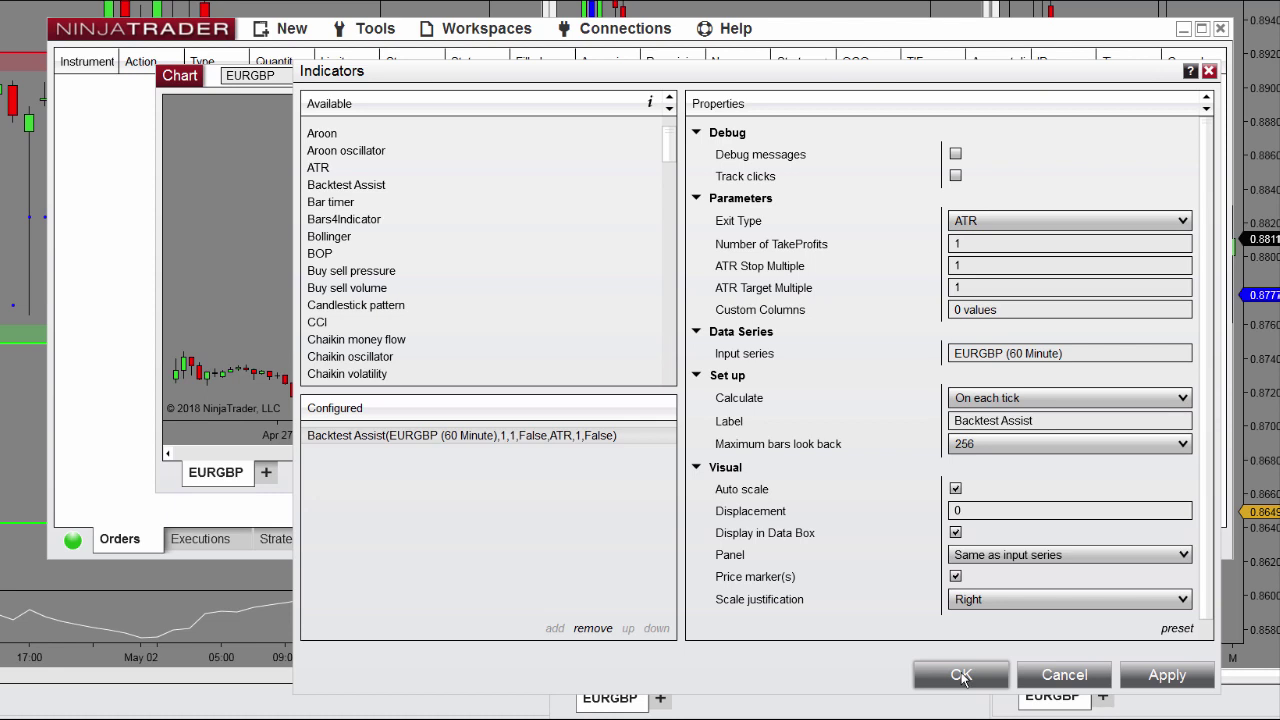
left_click(961, 677)
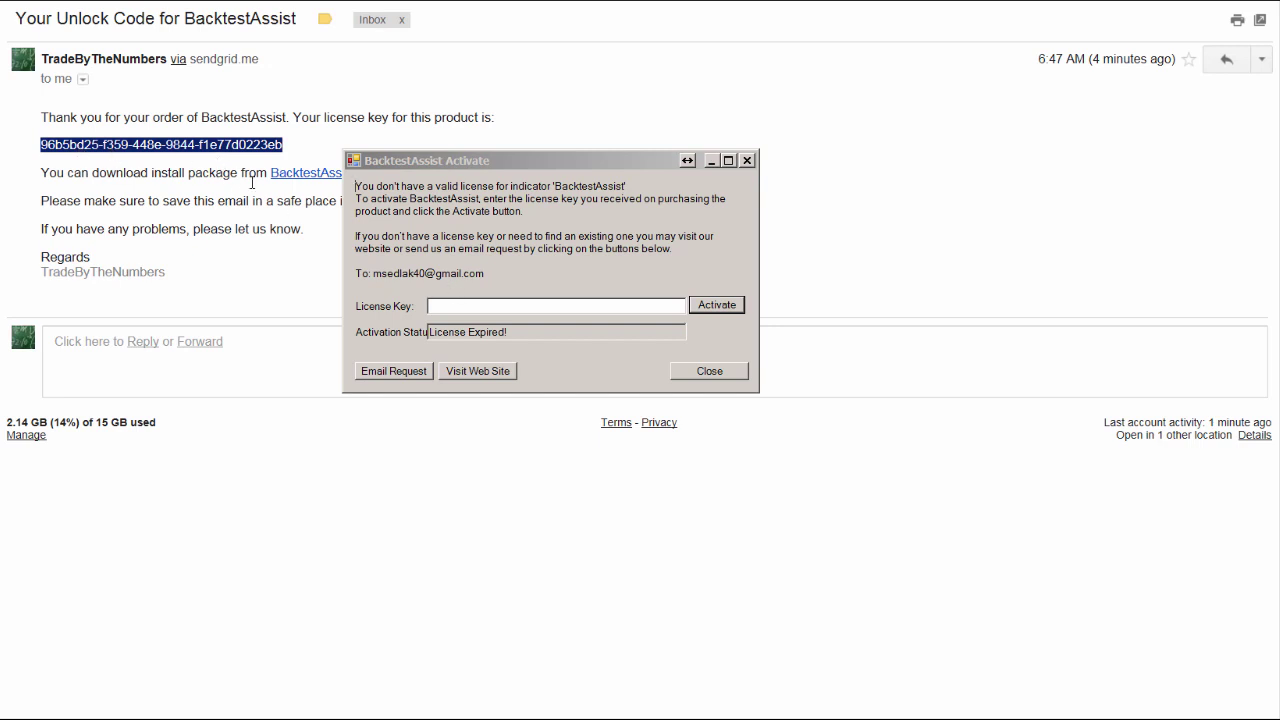
- Paste the copied license key into the License Key field
right_click(447, 305)
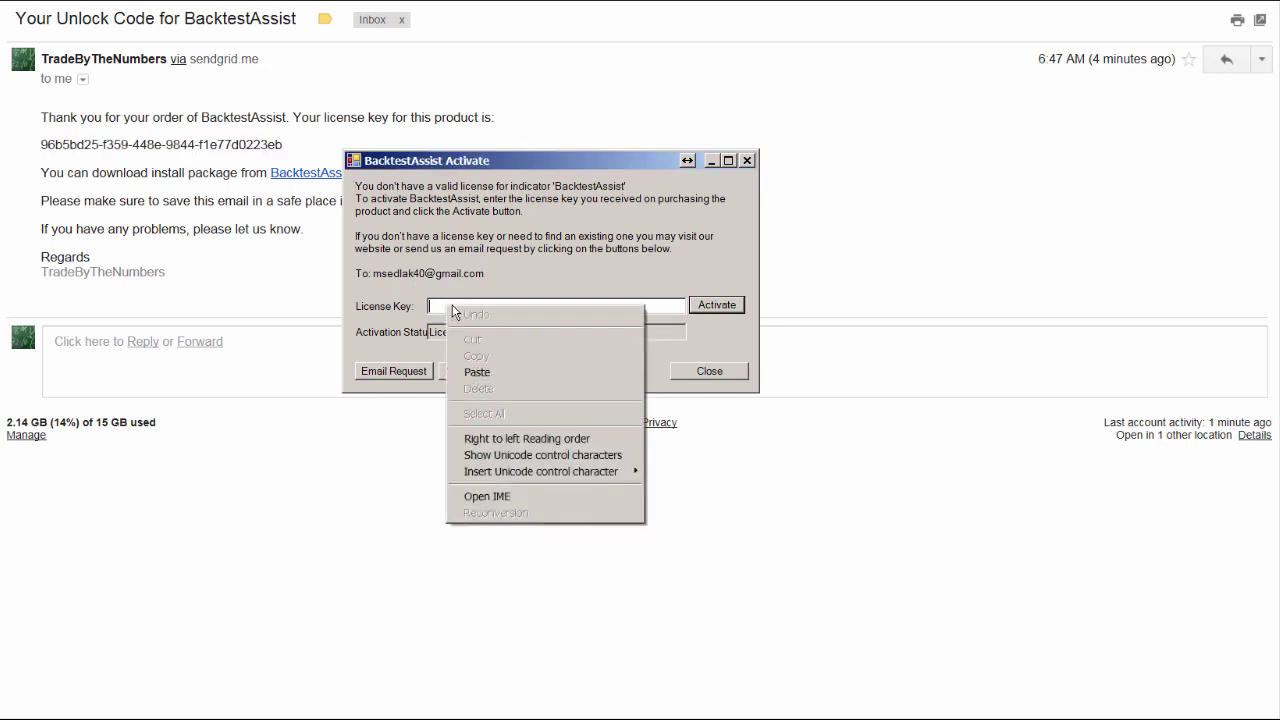
left_click(491, 369)
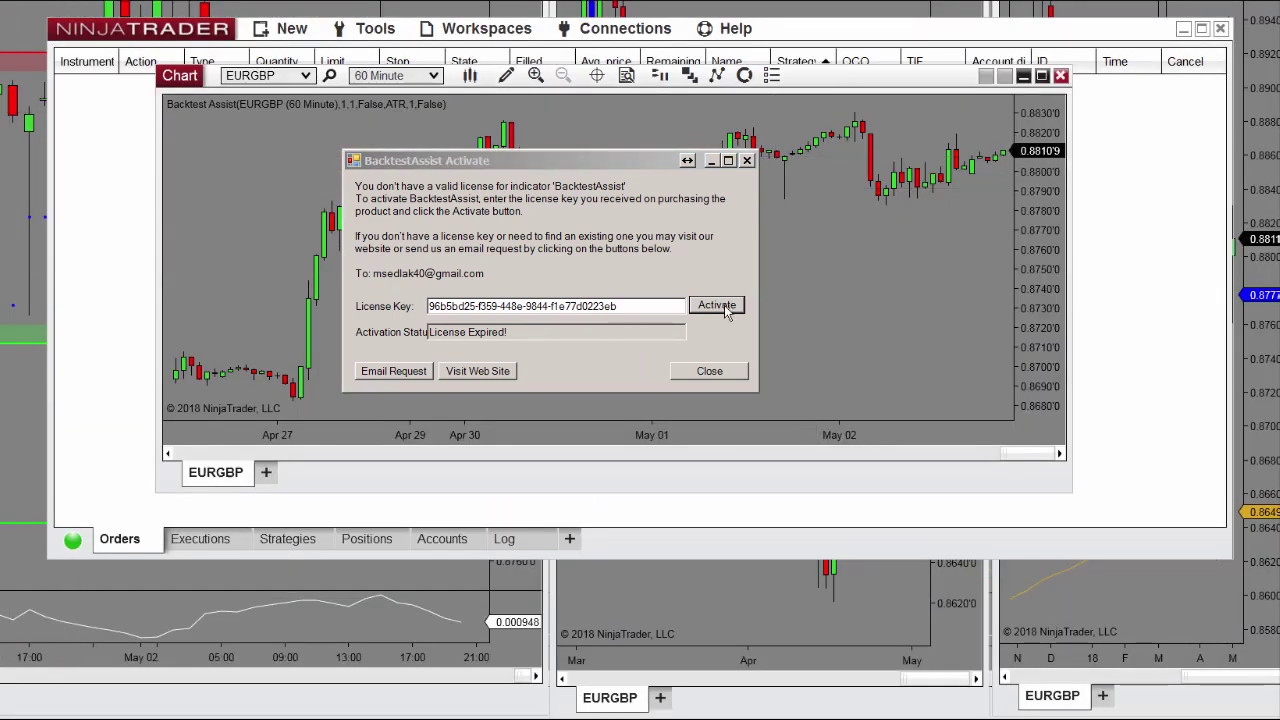
- Submit the pasted license key for Backtest Assist activation
left_click(716, 305)
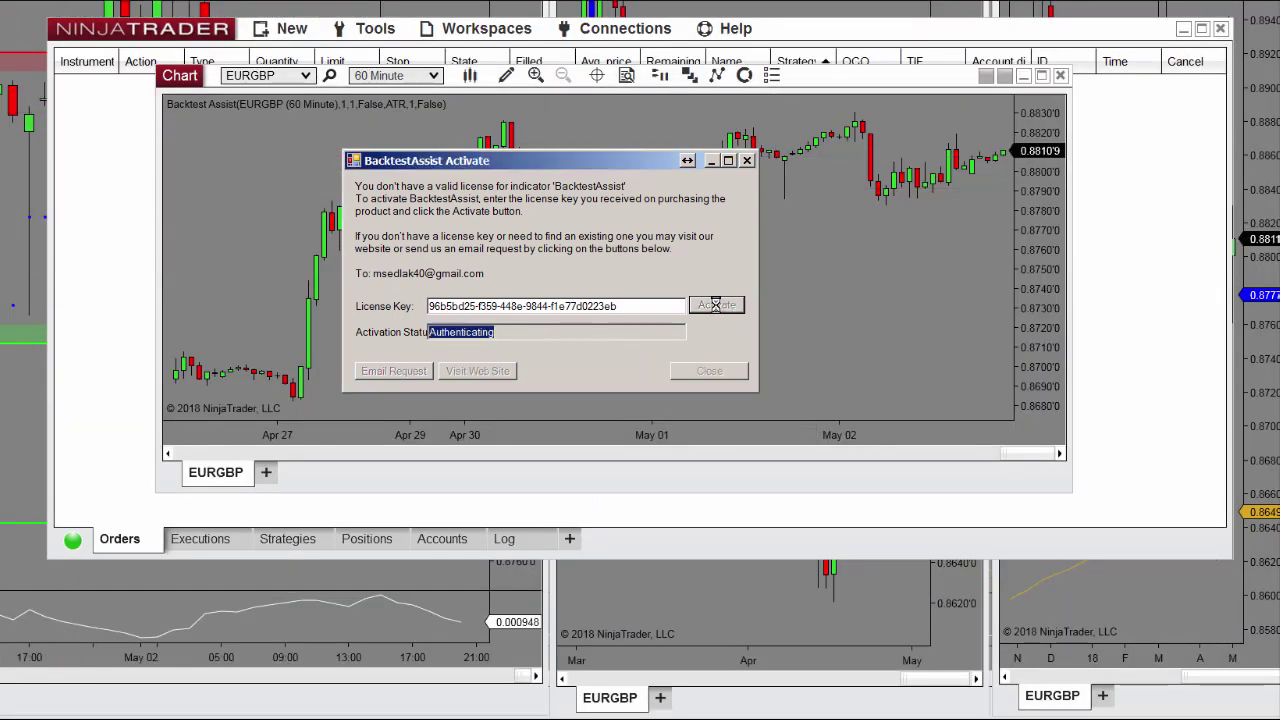